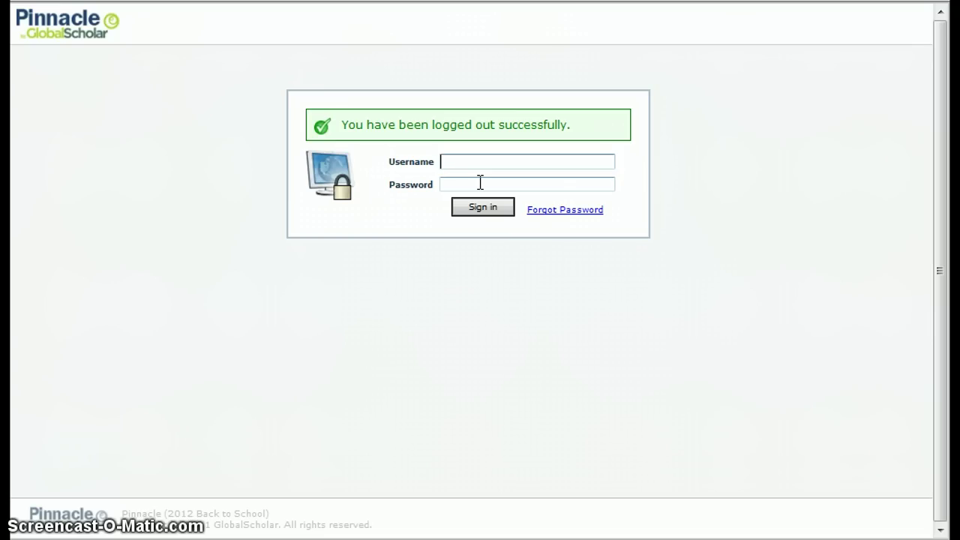
Sign in to the student account with the username and account password
click(481, 166)
text(pointers)
key(Tab)
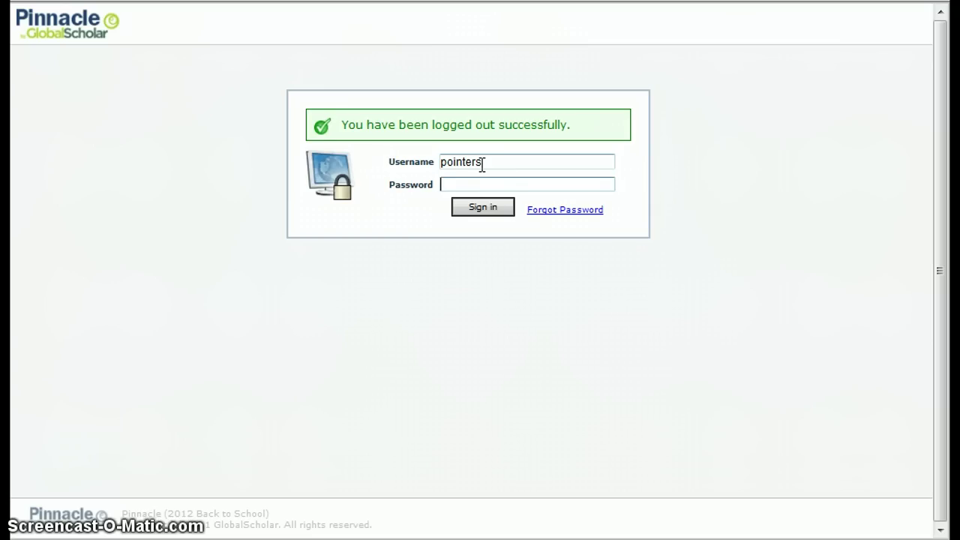
text(********)
key(Return)
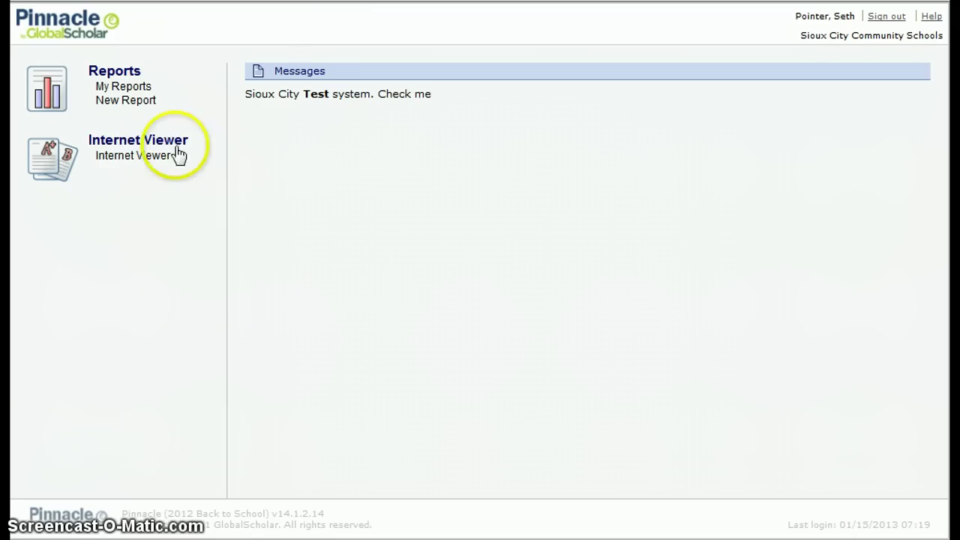
Open the Course Requests page in the Internet Viewer and look over the course catalog
click(131, 160)
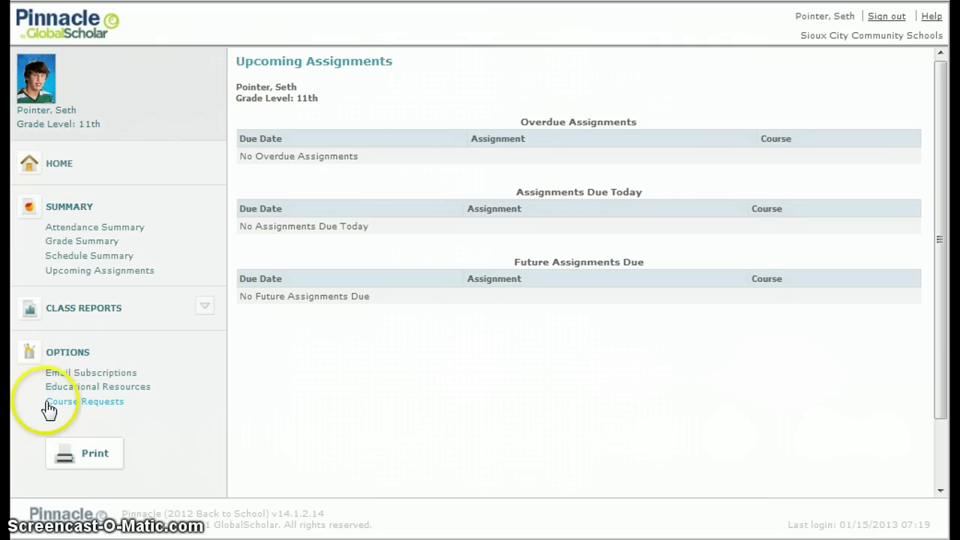
click(111, 405)
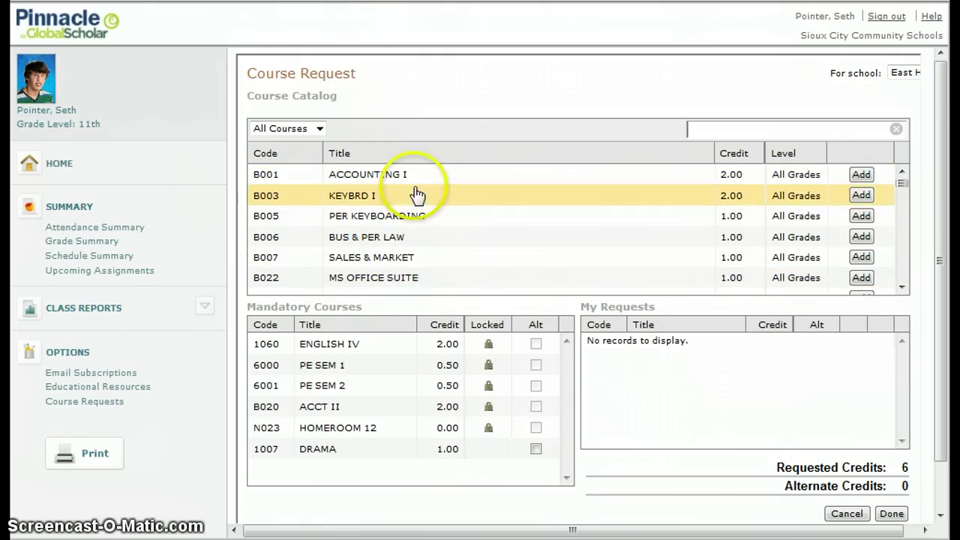
mouse_move(905, 189)
mouse_down()
mouse_move(904, 282)
mouse_move(911, 178)
mouse_move(902, 187)
mouse_move(904, 285)
mouse_move(902, 171)
mouse_up()
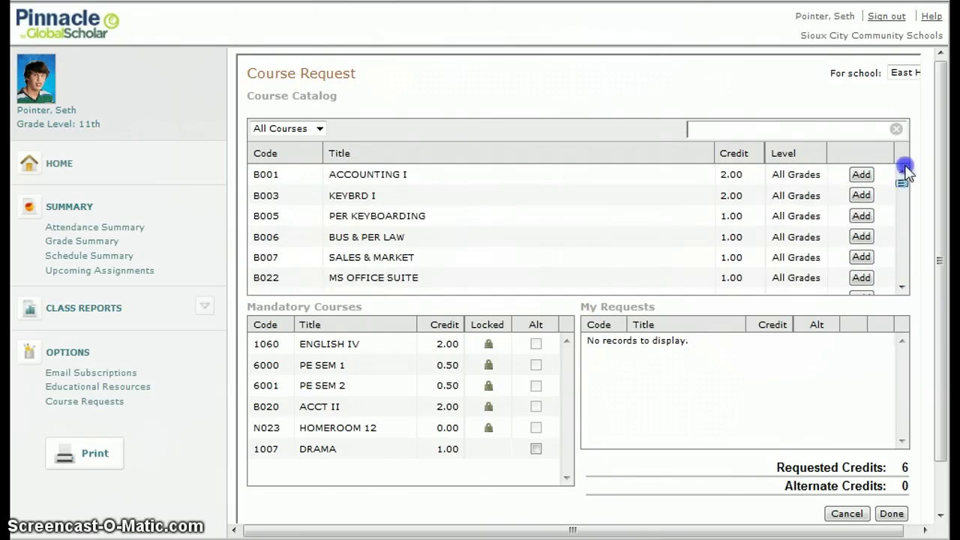
click(342, 171)
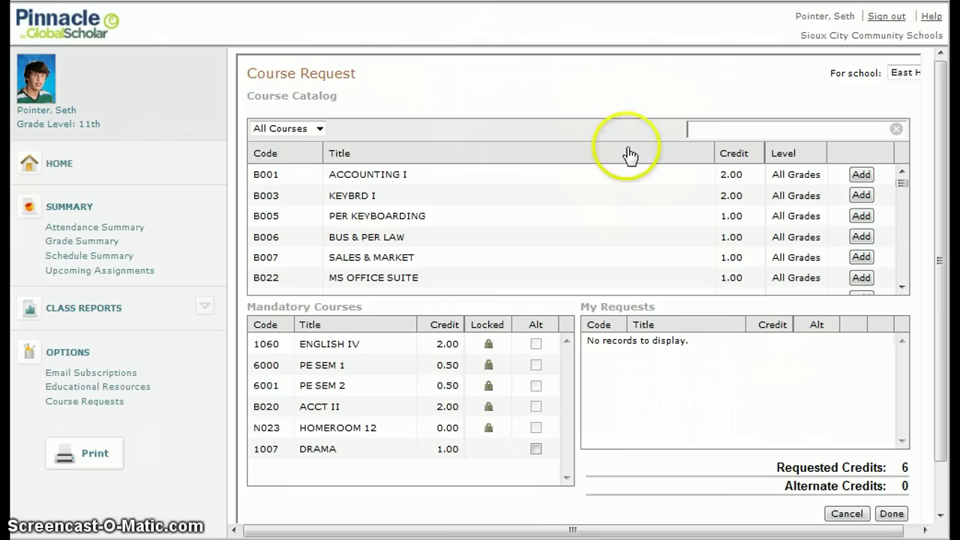
Search the catalog for "auto" and add AUTOBODY REP (9654V4), and for "Histor" and add History of Am Popular Music (2017)
click(716, 128)
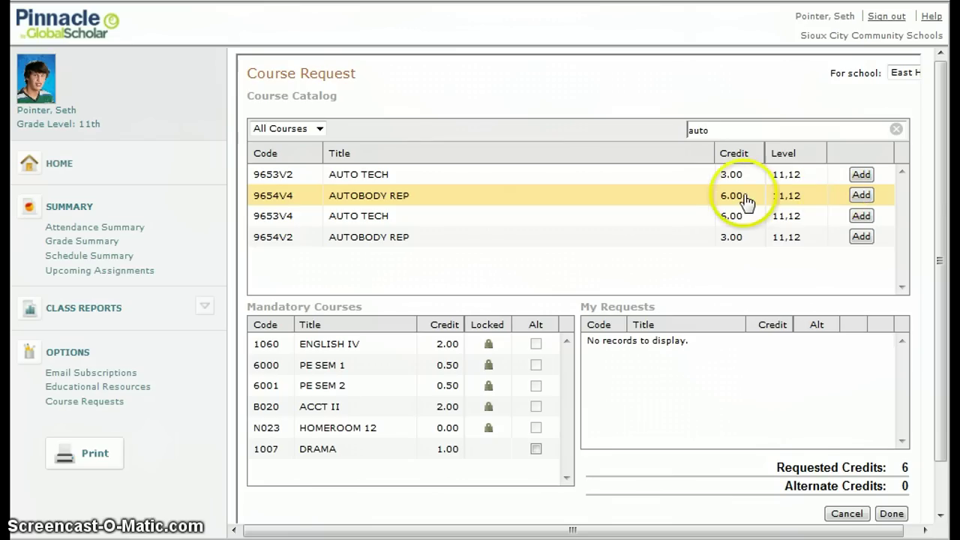
click(861, 195)
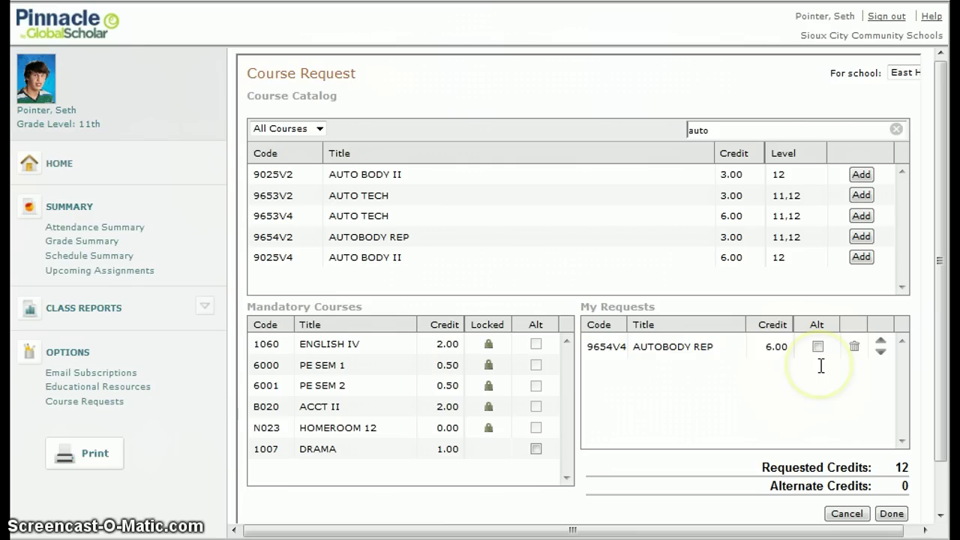
drag(785, 132, 649, 117)
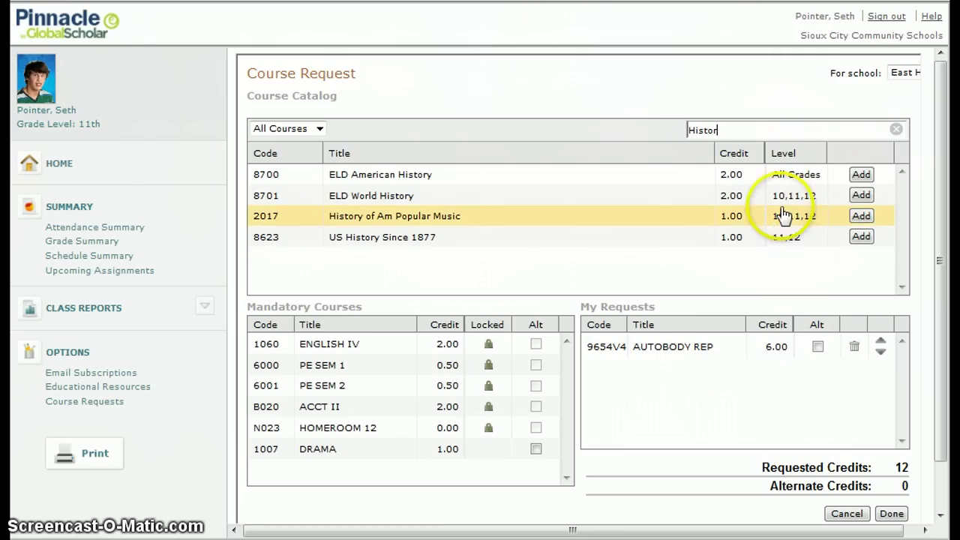
click(861, 216)
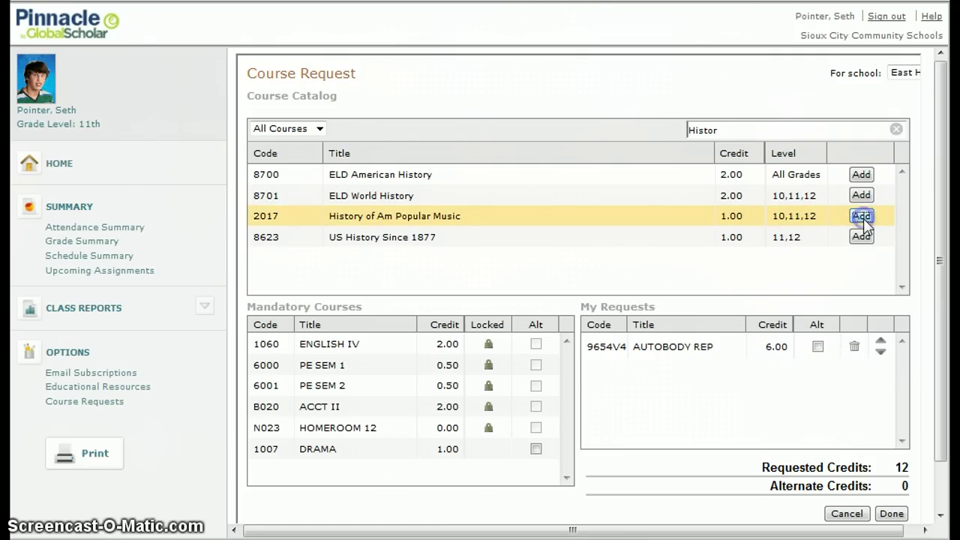
Search the course catalog for "Fin" and add Financial Literacy (B004) to the requests
drag(738, 129, 668, 135)
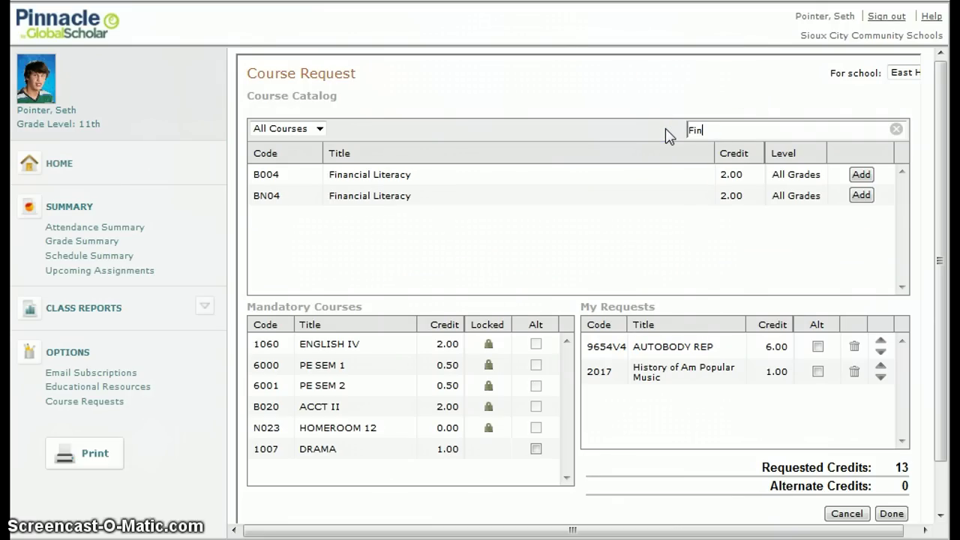
click(483, 199)
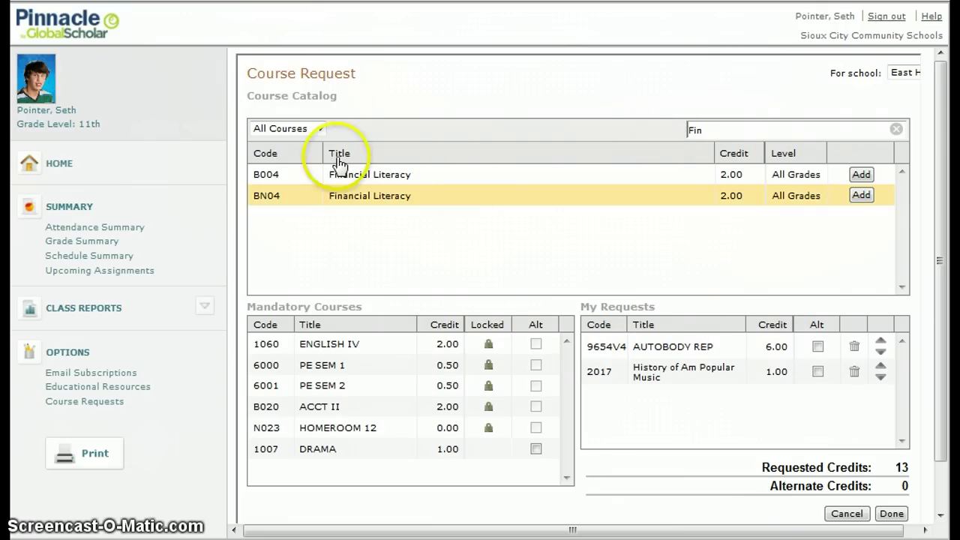
click(282, 180)
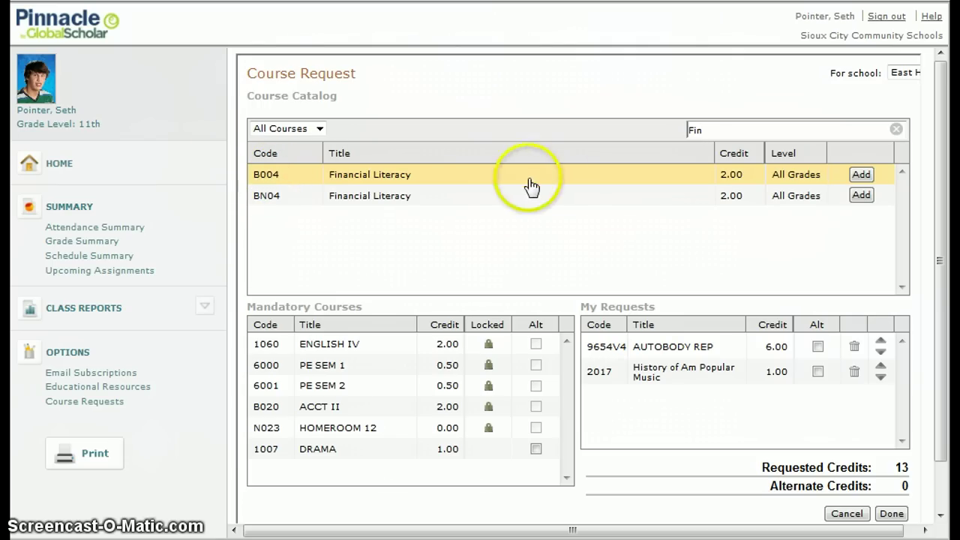
click(867, 175)
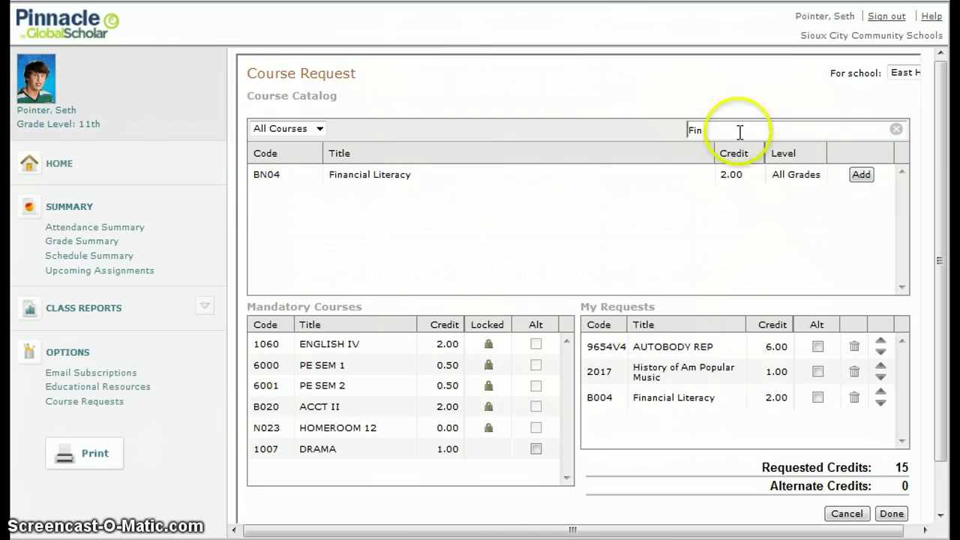
Search the catalog for "Am" and add AM GOVERNMENT (8002), and for "Econ" and add ECONOMICS (8003)
drag(740, 133, 650, 131)
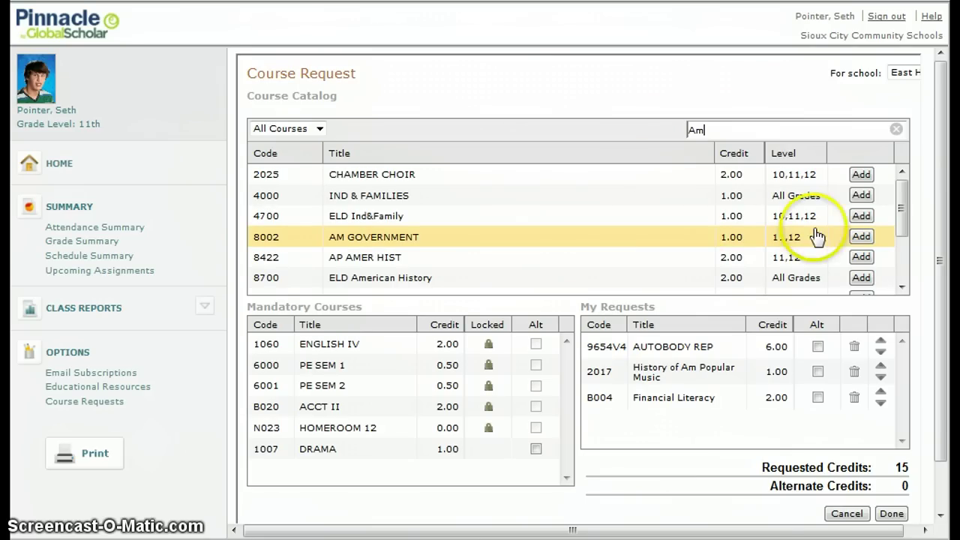
click(861, 237)
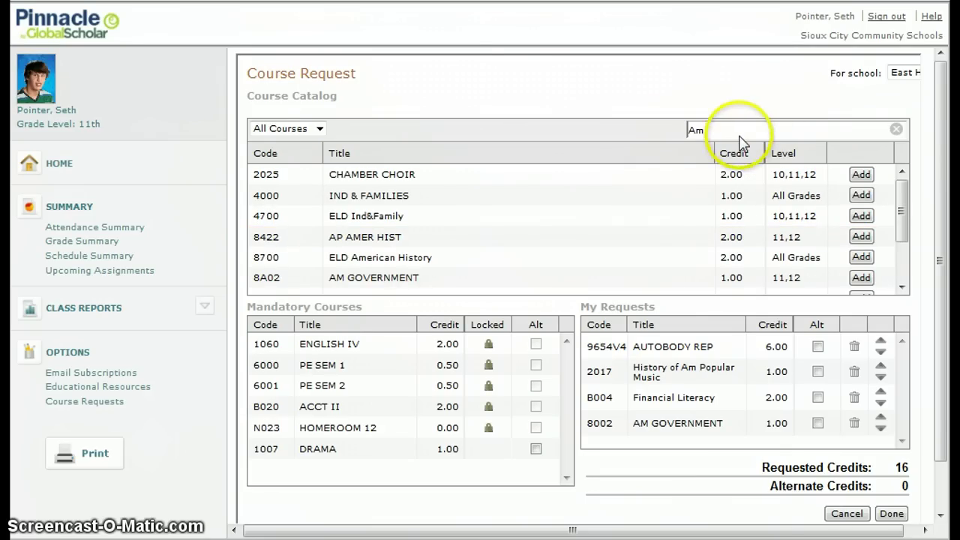
drag(720, 134, 681, 132)
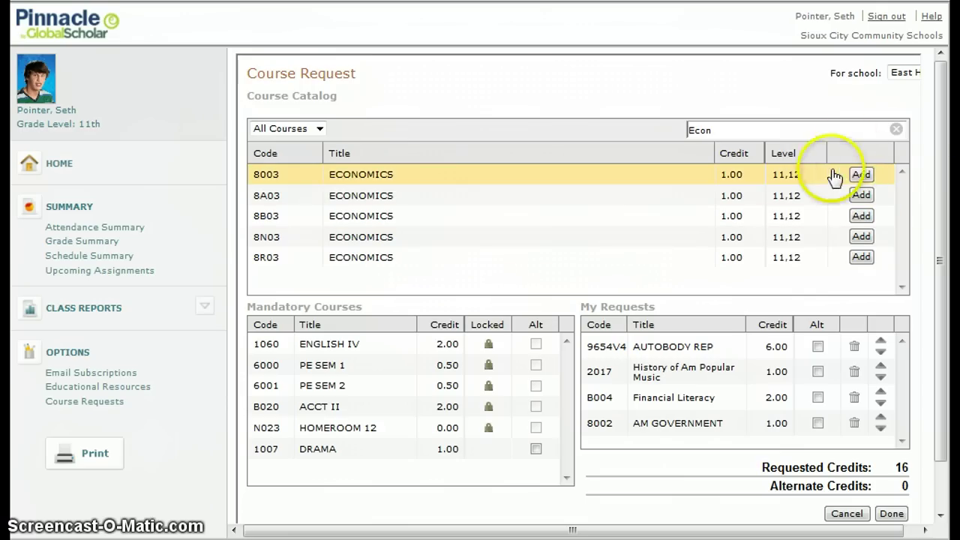
click(855, 175)
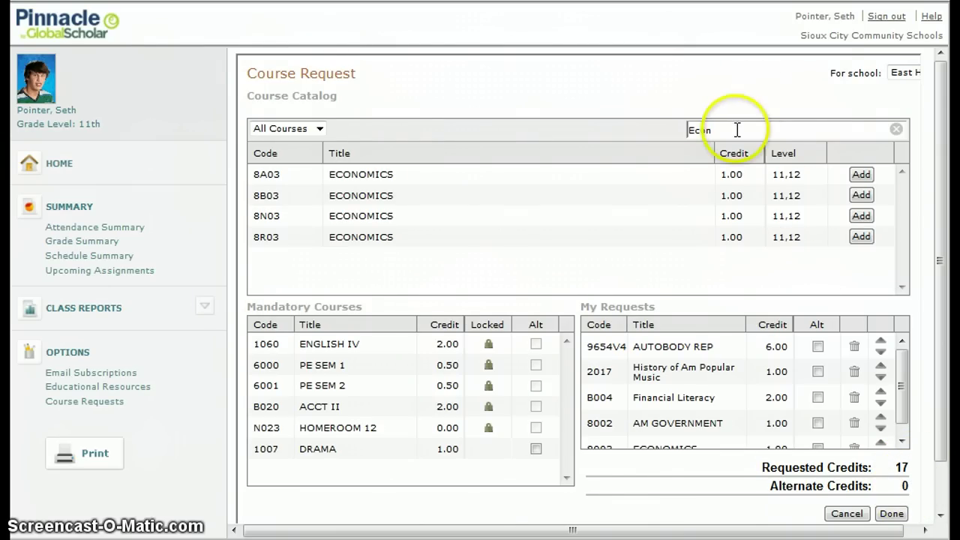
Search the course catalog for "art", add ART I 2D (2000), and review the list of requests
drag(735, 129, 590, 114)
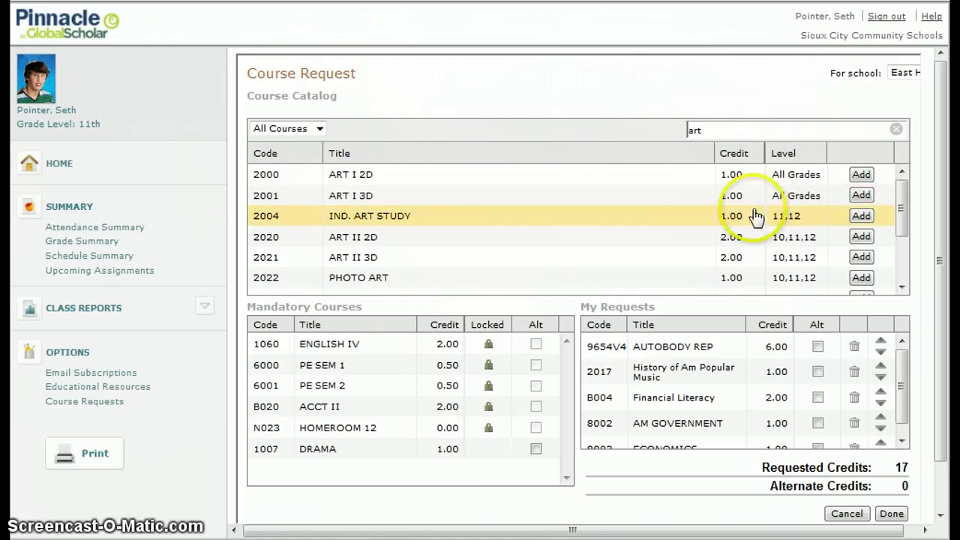
click(861, 174)
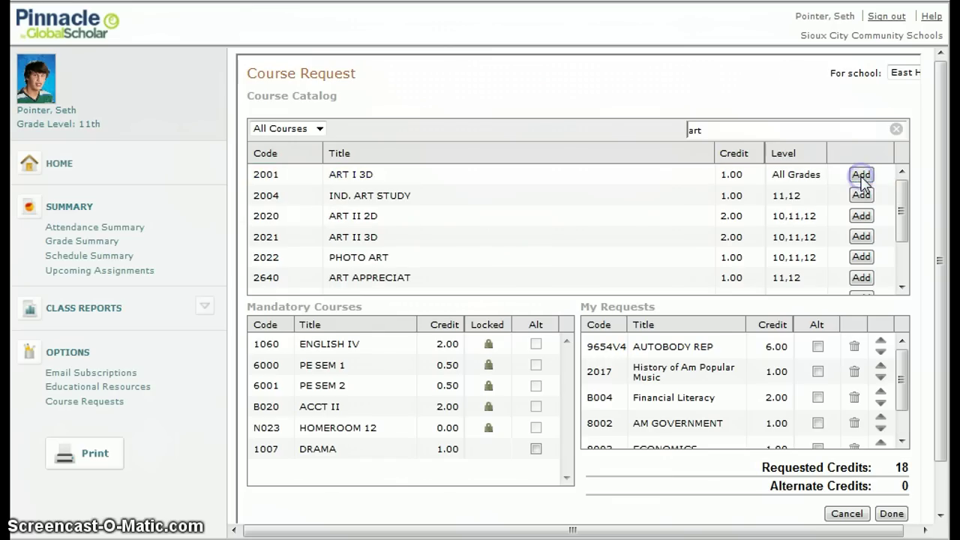
drag(901, 385, 915, 424)
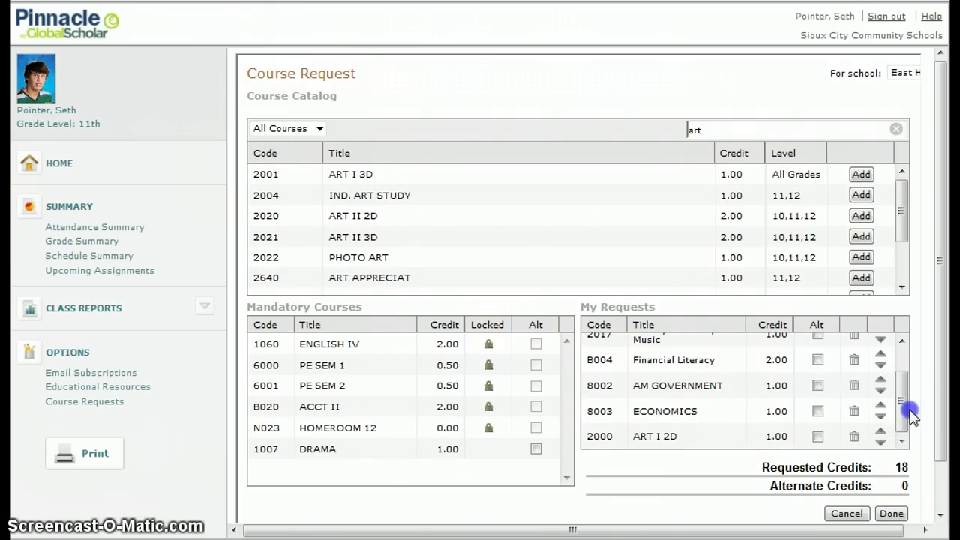
click(904, 339)
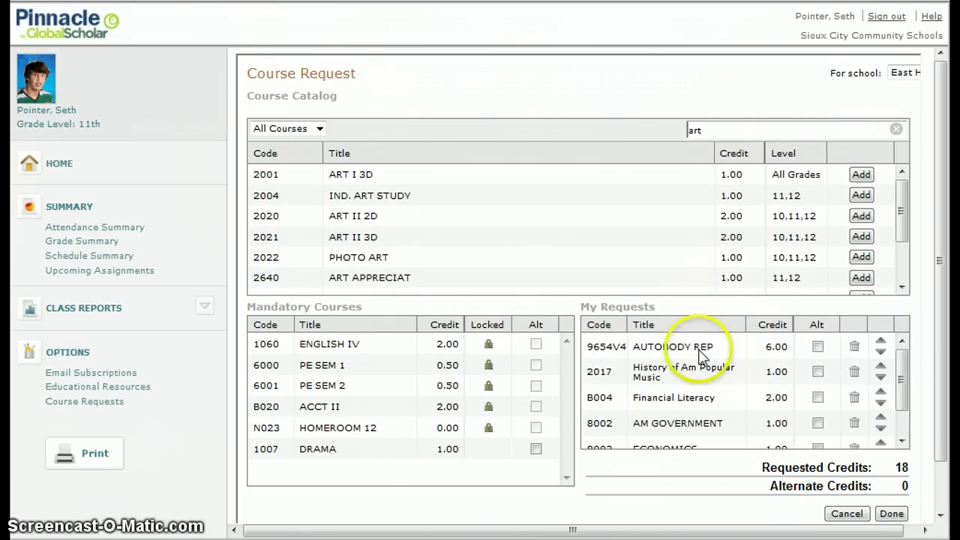
Mark History of Am Popular Music and Financial Literacy as alternates in the requests list
click(818, 373)
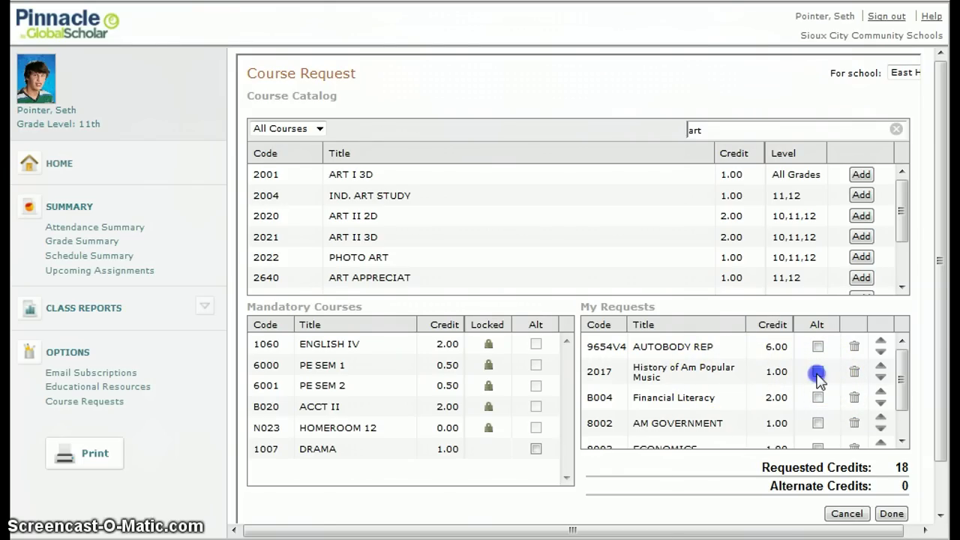
click(818, 397)
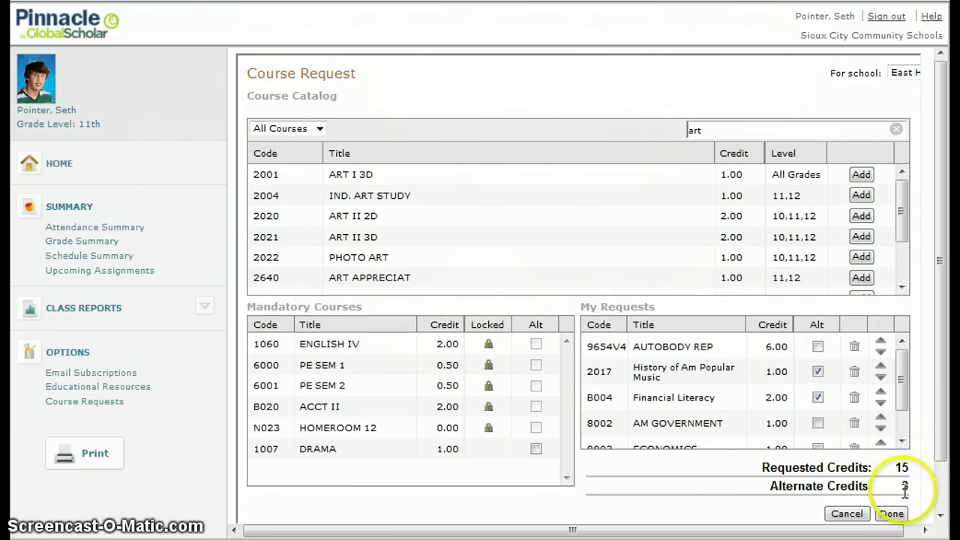
click(902, 383)
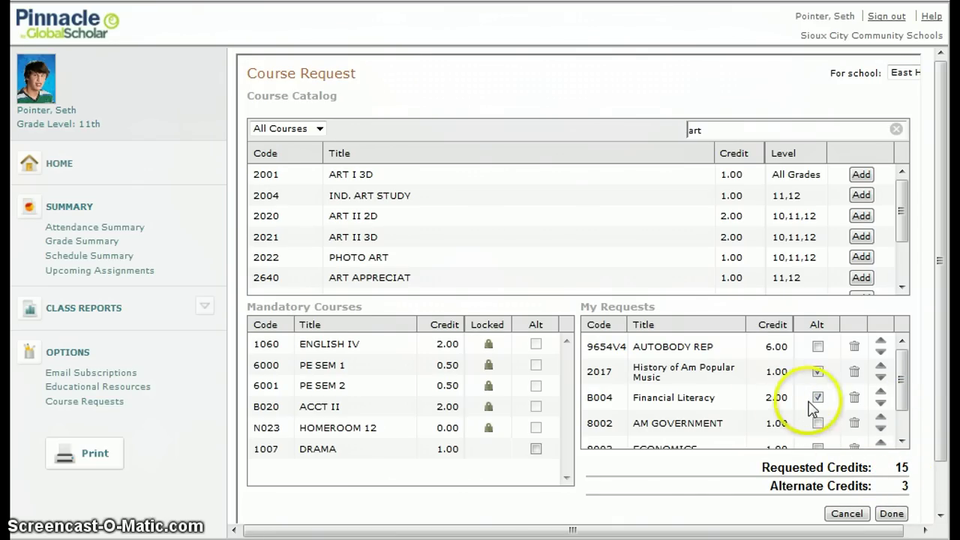
Remove the alternate mark from Financial Literacy and mark ART I 2D as an alternate
drag(900, 386, 904, 413)
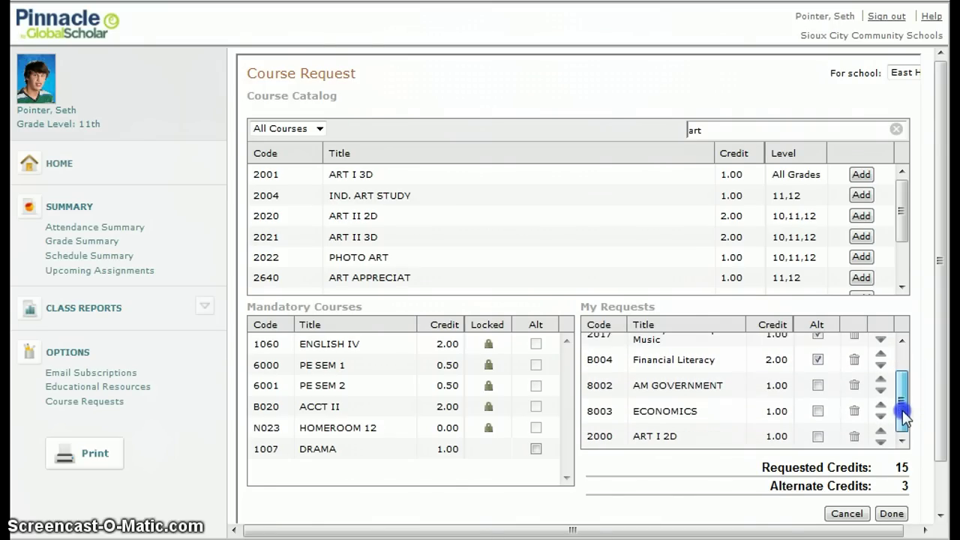
click(817, 360)
click(817, 436)
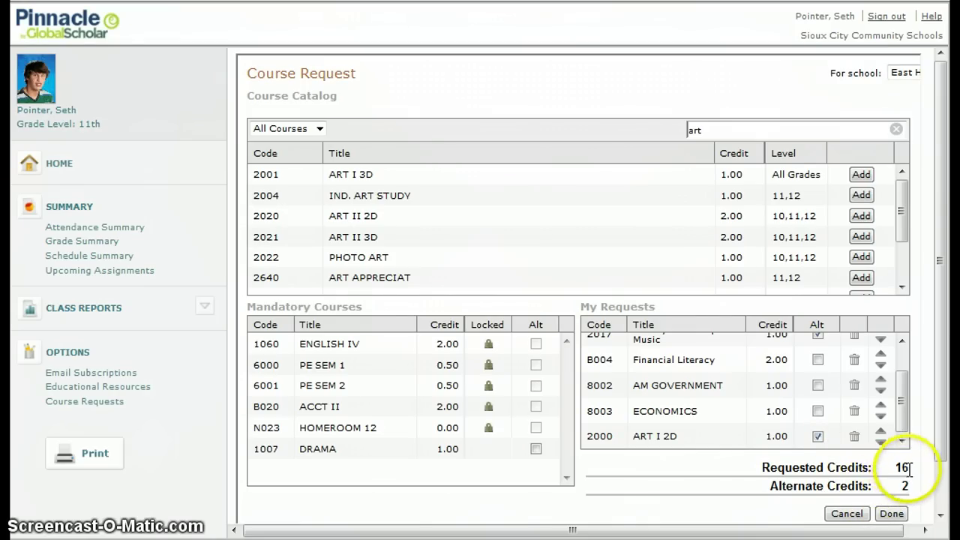
Reorder the requests so that Financial Literacy comes before History of Am Popular Music and ECONOMICS is first in the list
drag(907, 433, 912, 382)
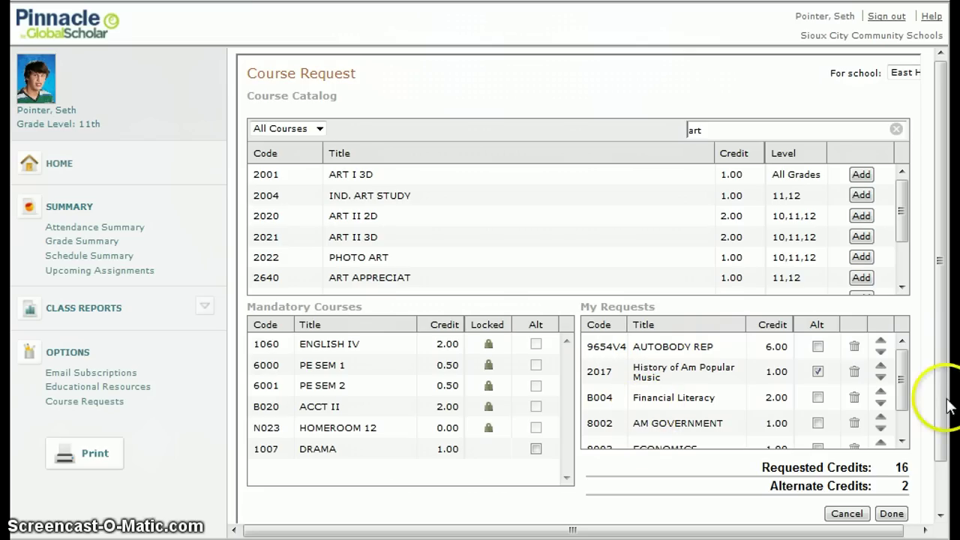
scroll(906, 378, down, 2)
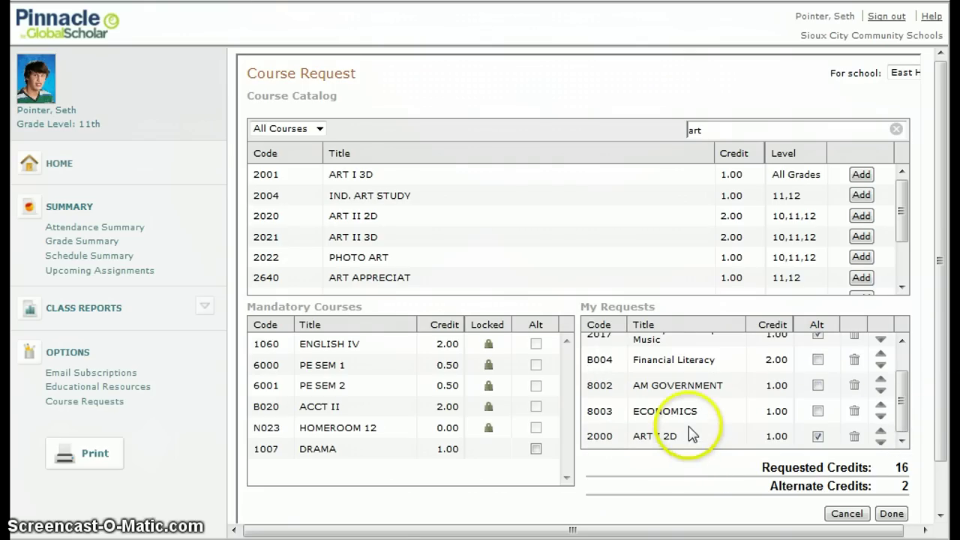
drag(903, 385, 904, 354)
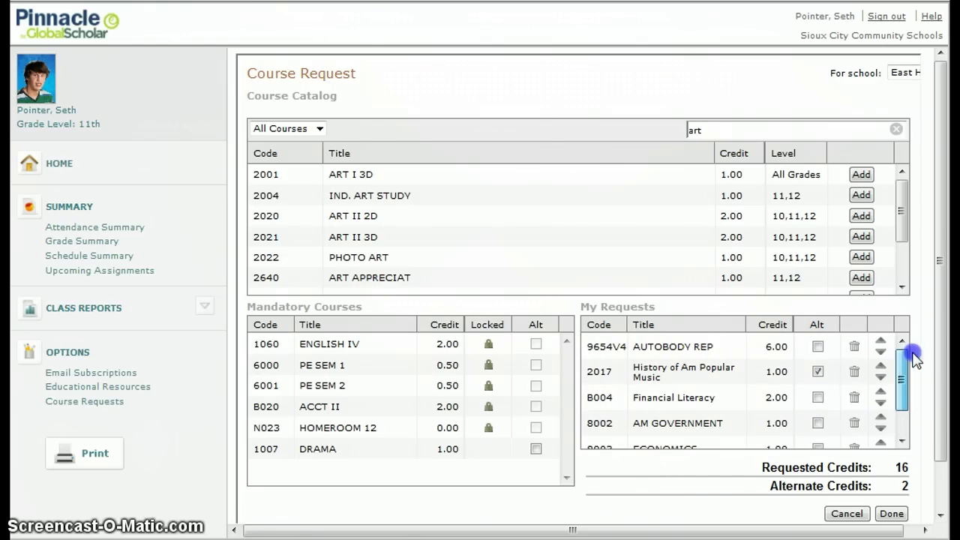
click(883, 400)
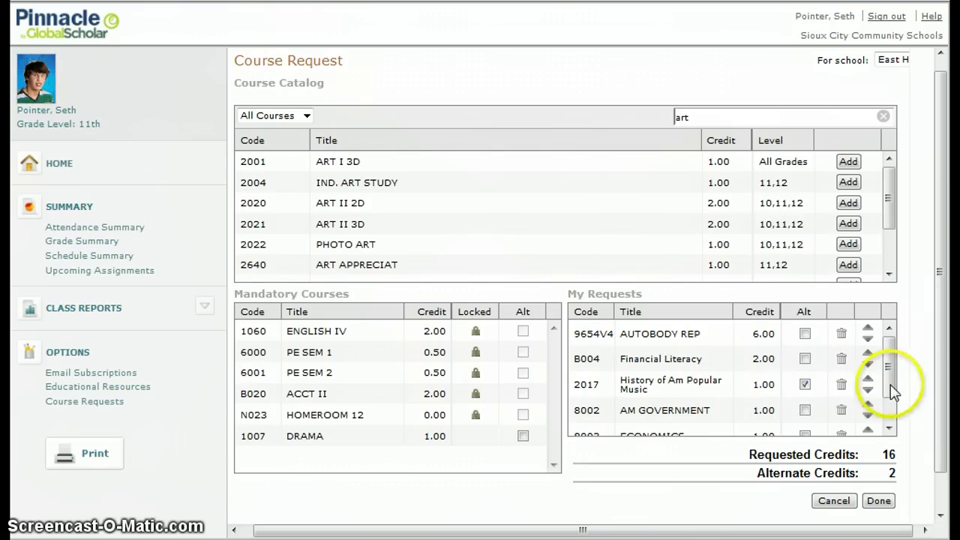
drag(893, 388, 895, 444)
click(868, 392)
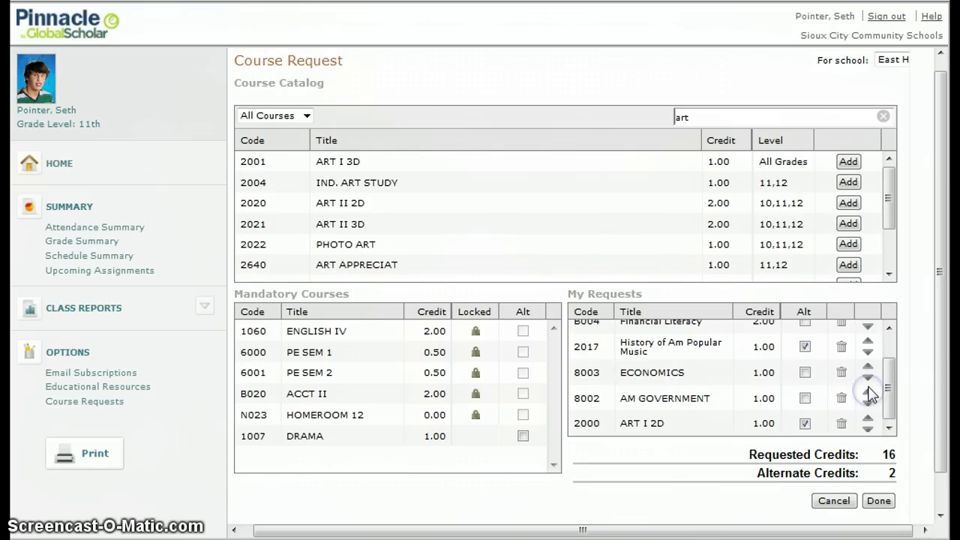
click(868, 363)
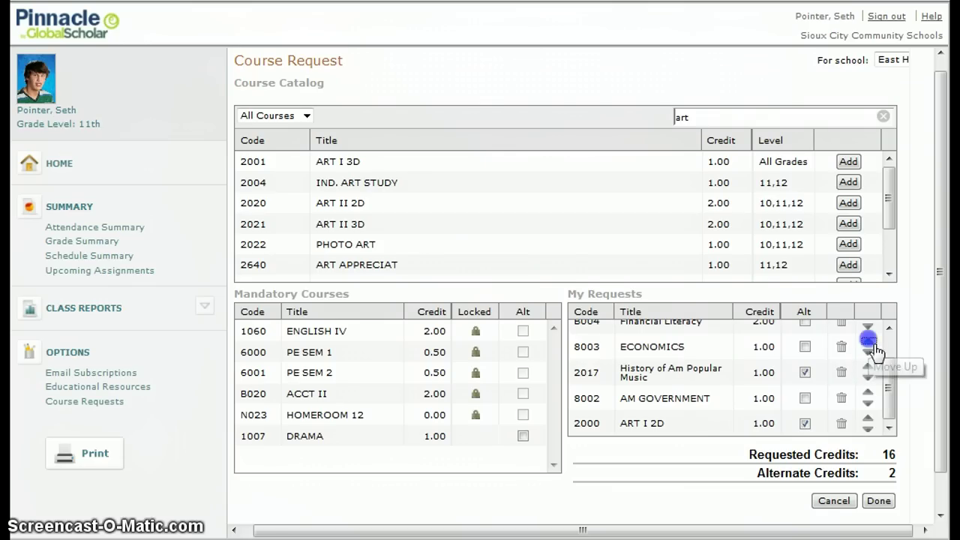
click(868, 338)
click(870, 357)
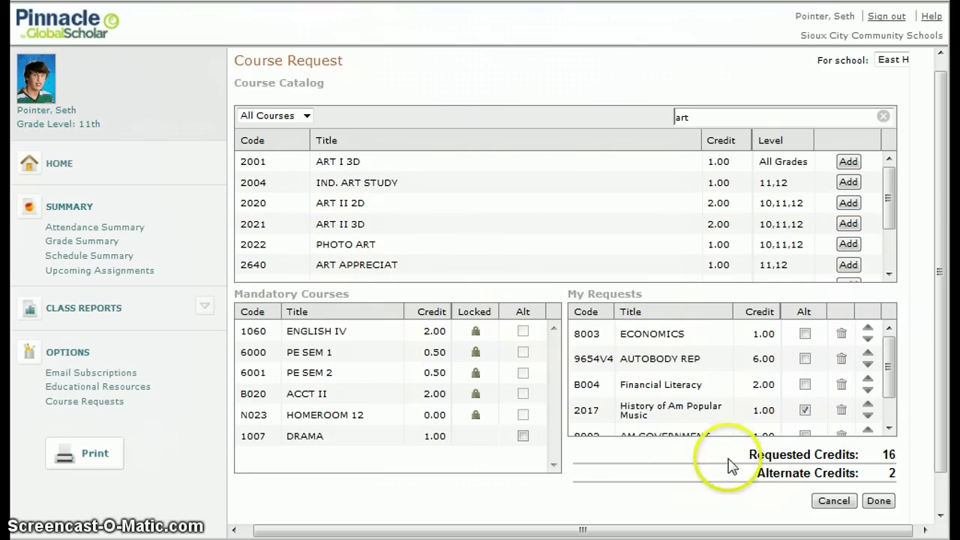
Submit the completed course requests
click(697, 118)
click(881, 502)
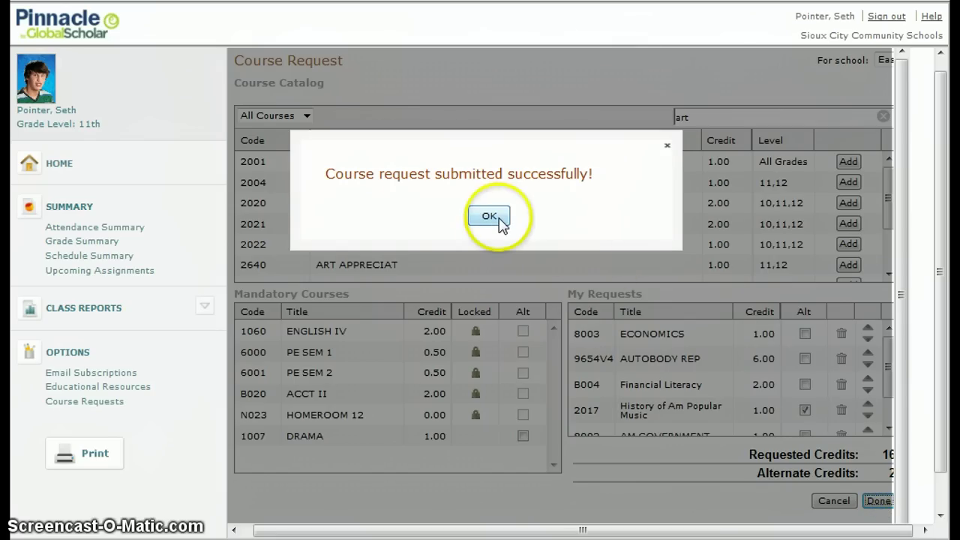
Dismiss the submission confirmation and review the order and alternate marks of the courses in the My Requests list
click(489, 216)
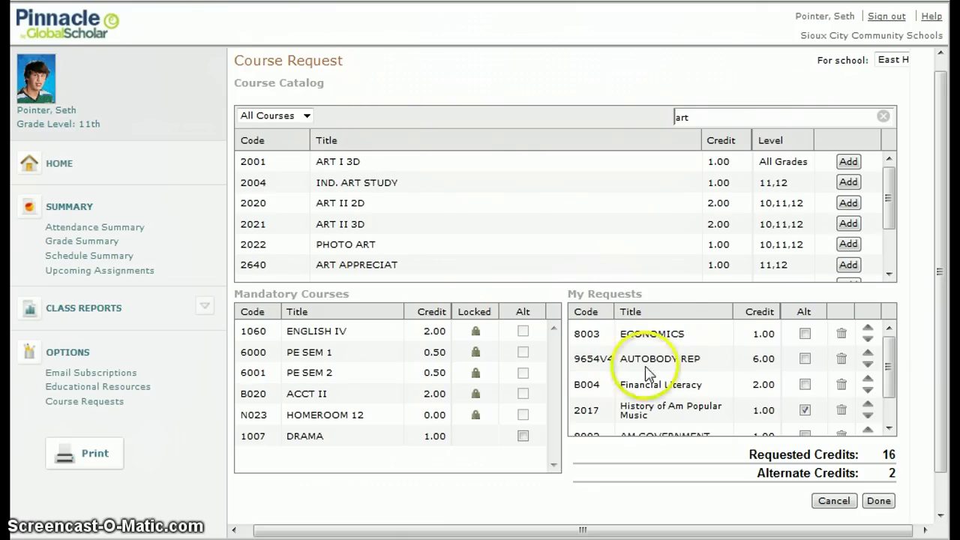
scroll(707, 386, down, 3)
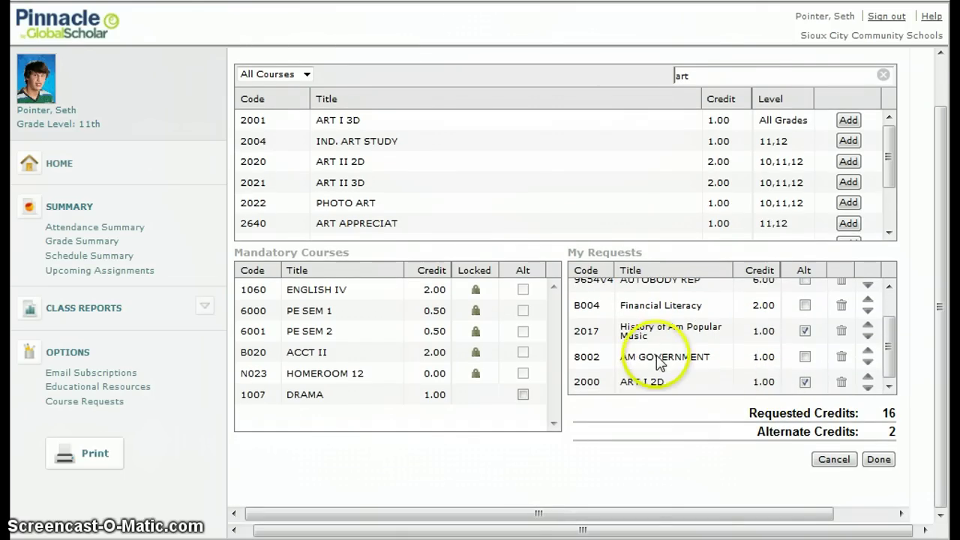
scroll(728, 375, up, 3)
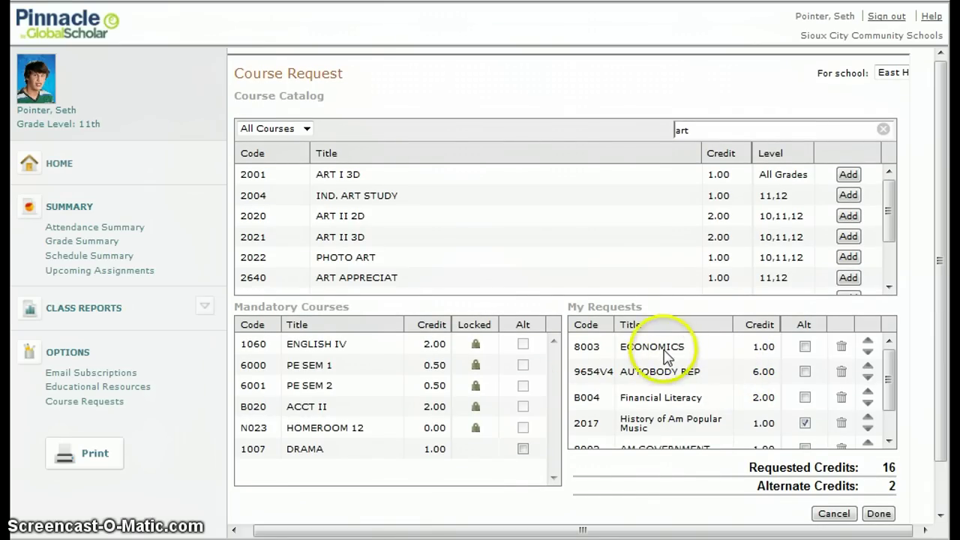
scroll(669, 352, down, 2)
scroll(668, 347, down, 3)
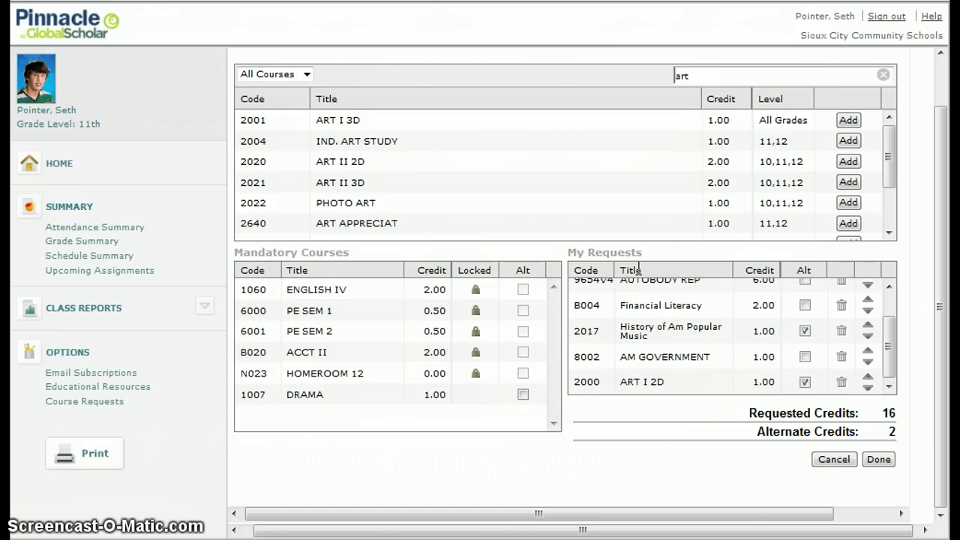
click(619, 202)
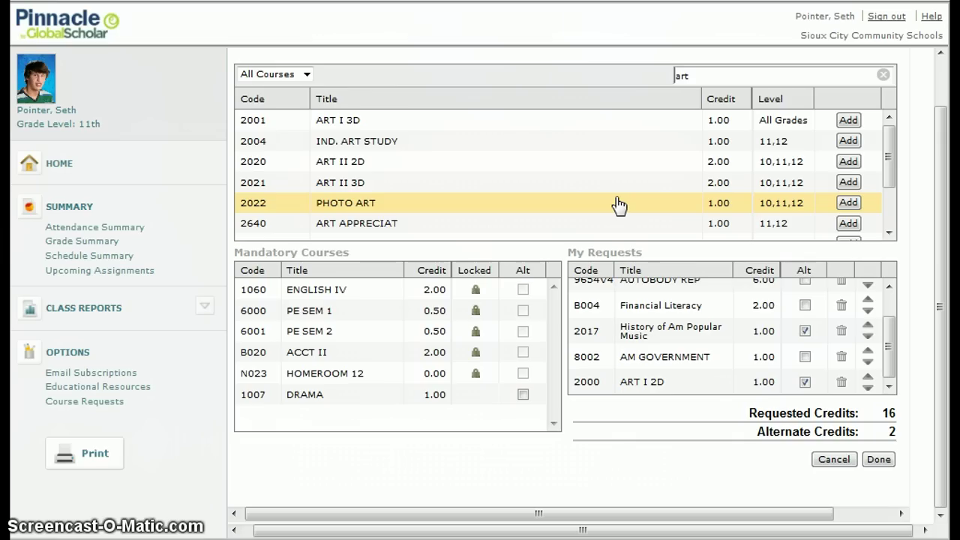
scroll(619, 203, up, 1)
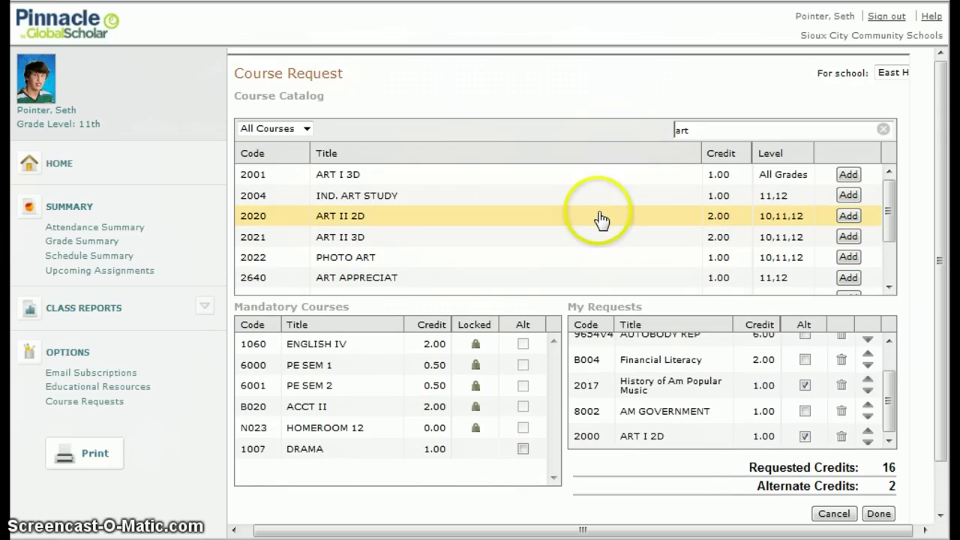